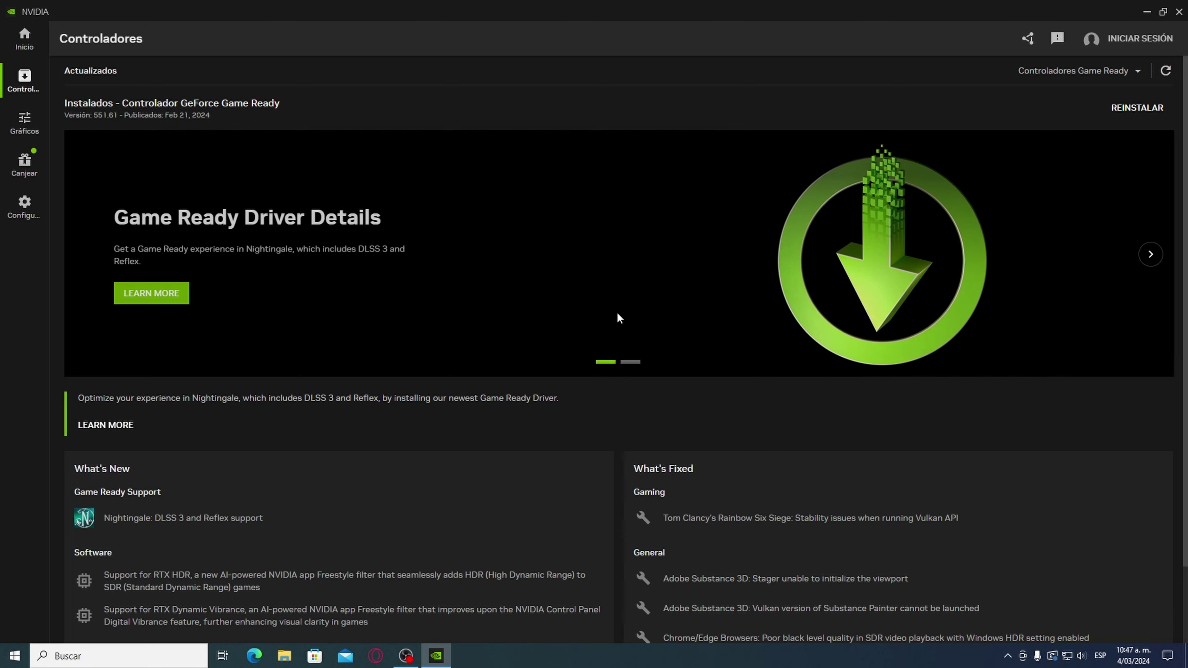
Advance the driver banner to NVIDIA App Features and look over the home page's Biblioteca games and Descubrir apps.
left_click(1150, 254)
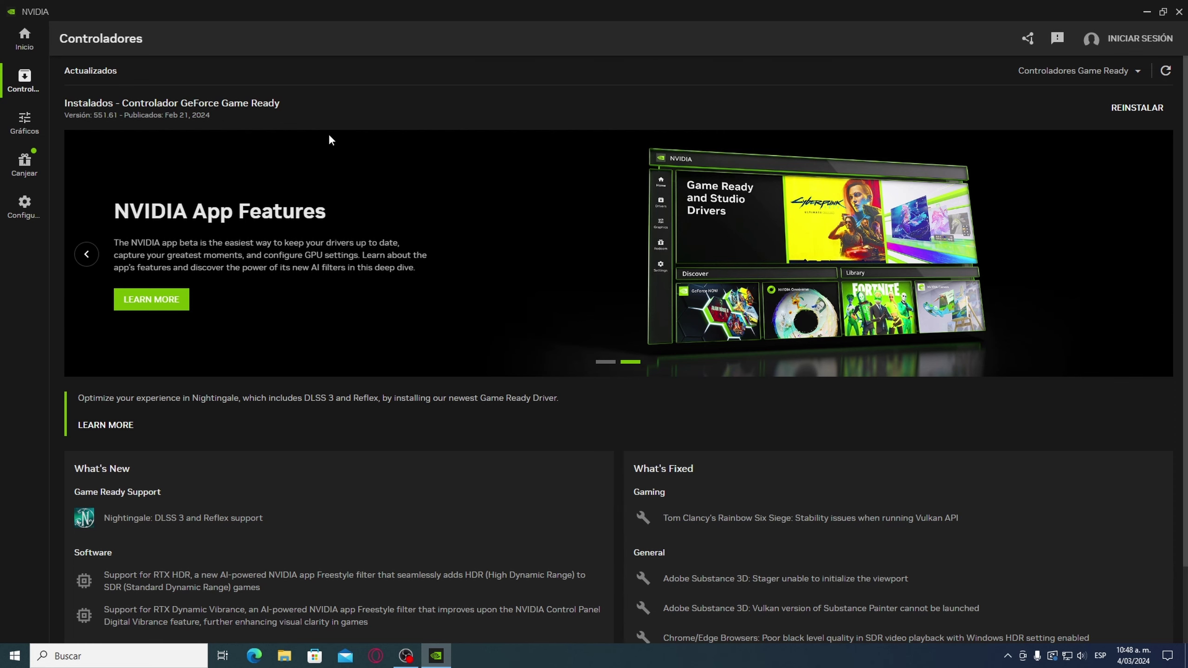
left_click(24, 37)
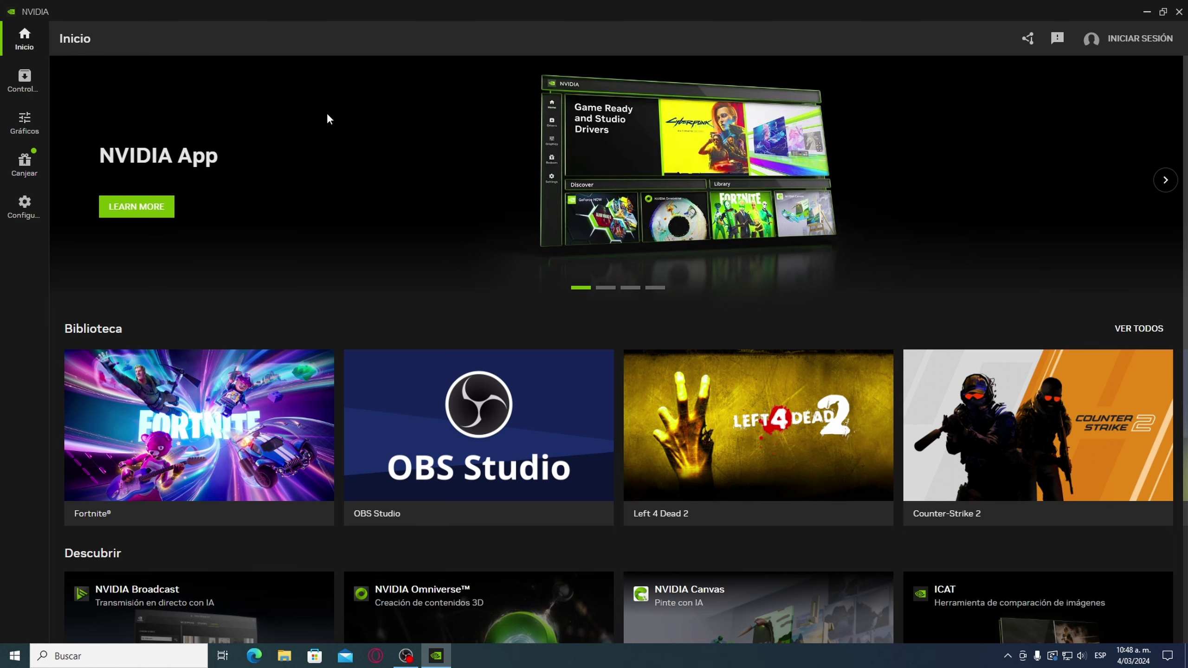
scroll(571, 208, "down", 5)
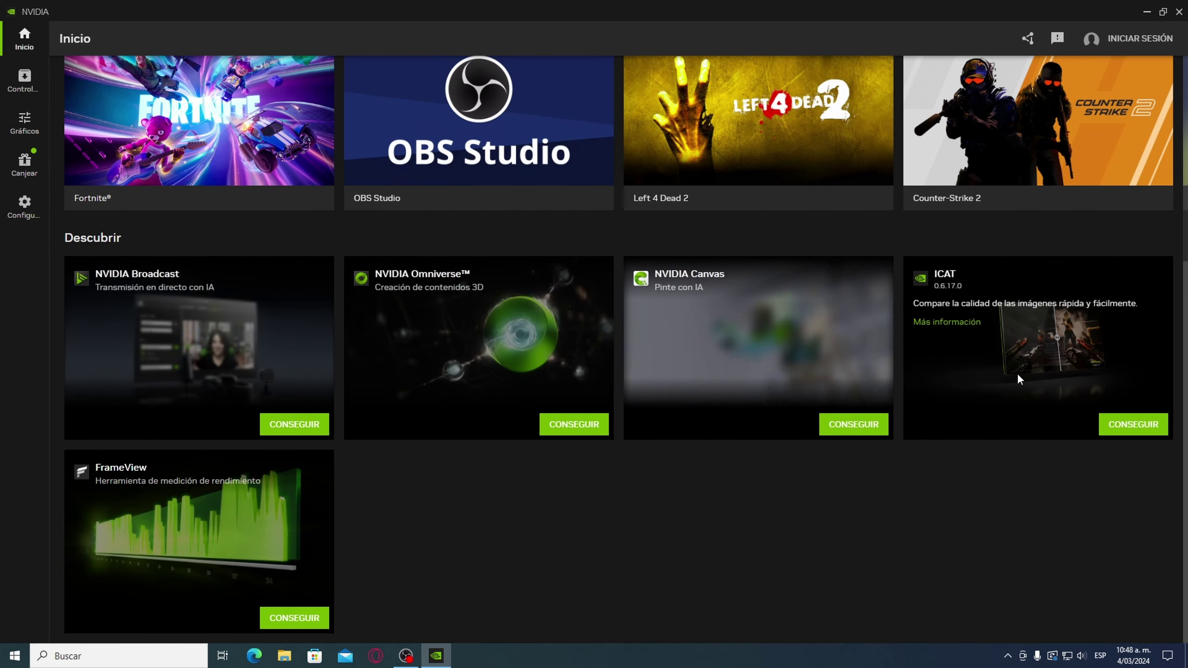
scroll(368, 375, "up", 5)
scroll(250, 364, "down", 5)
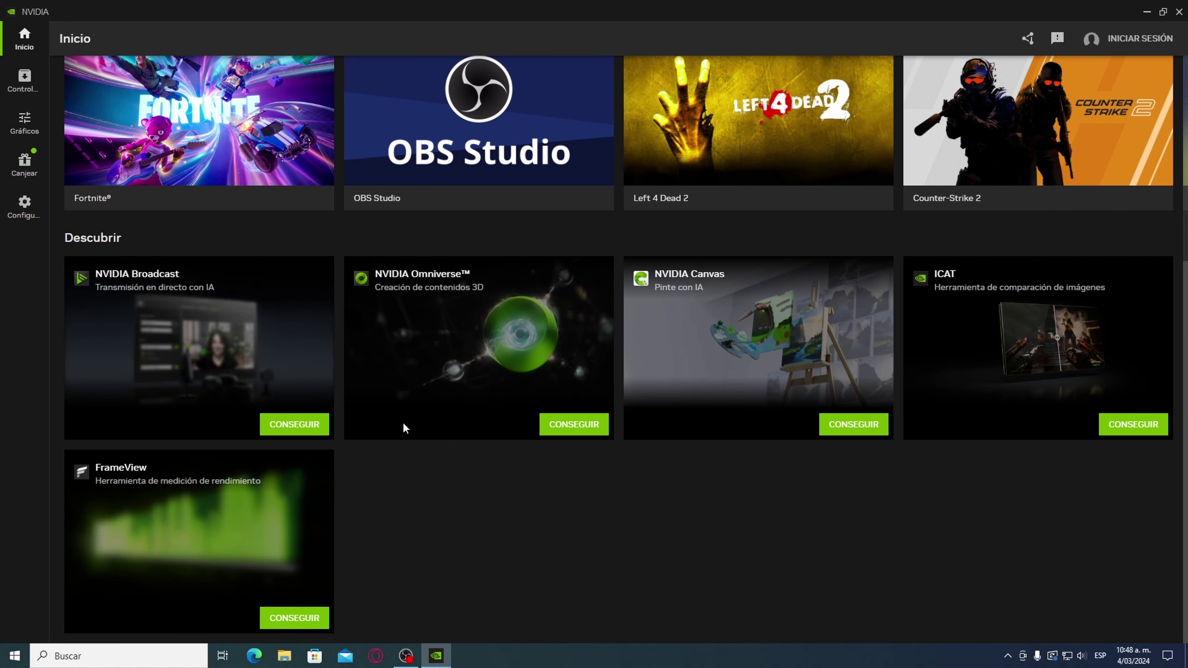
scroll(214, 384, "up", 5)
Review the available driver types on the Controladores page, leave the selection as it is, and open the Gráficos page.
left_click(24, 78)
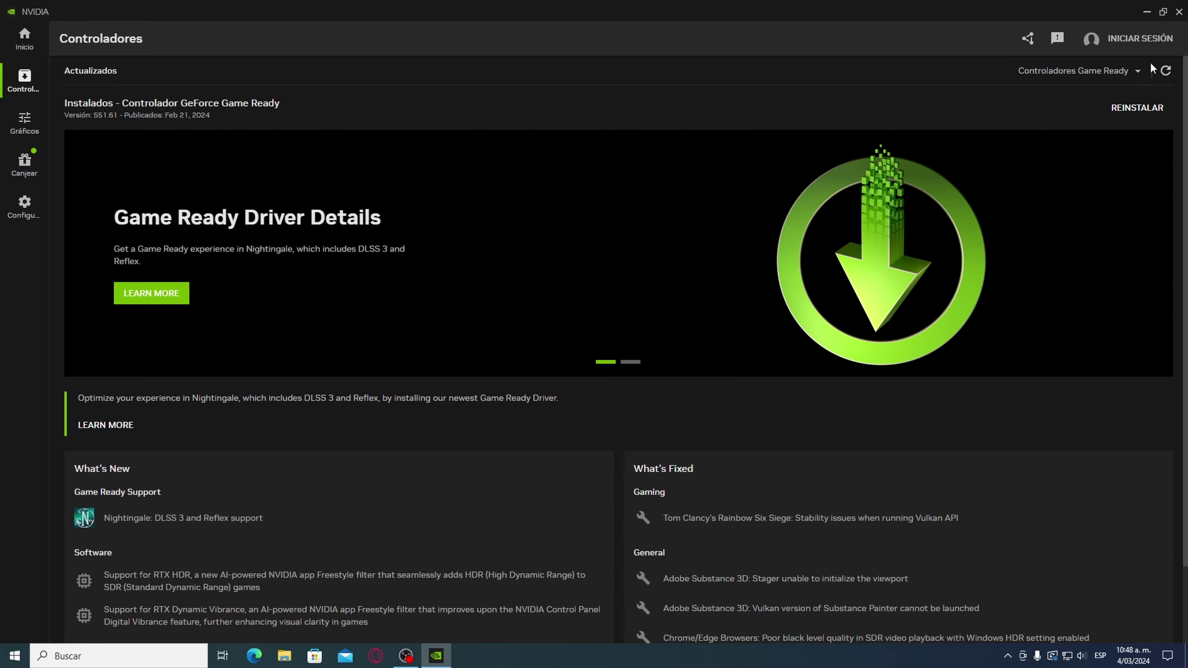
left_click(1124, 70)
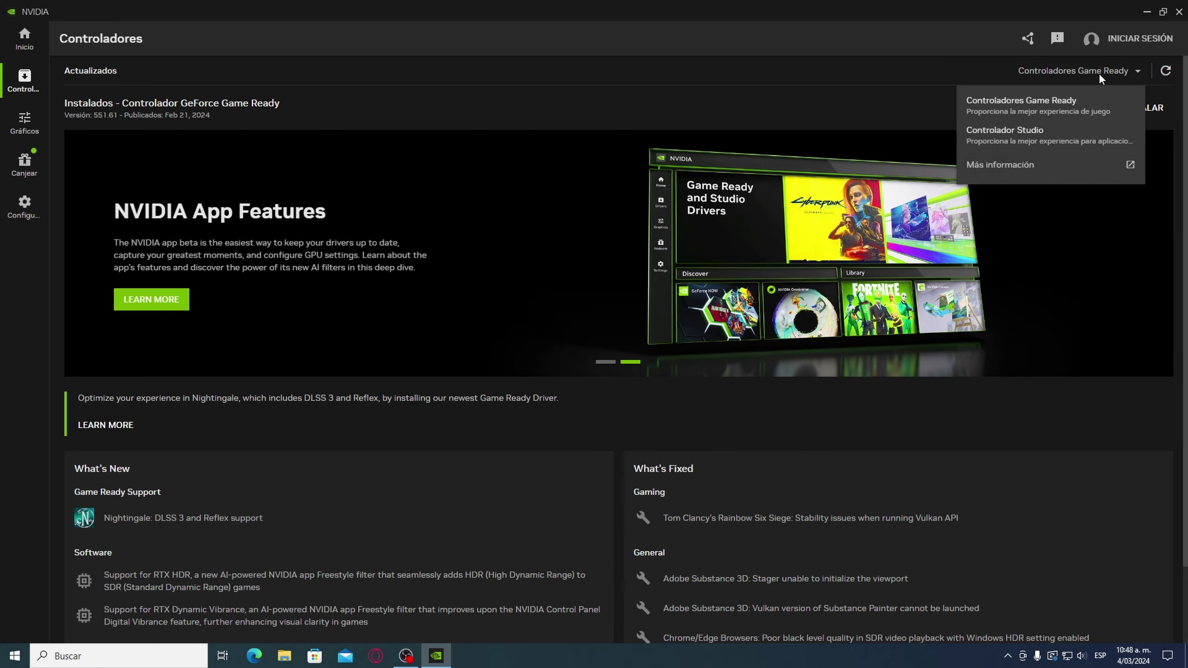
left_click(1101, 69)
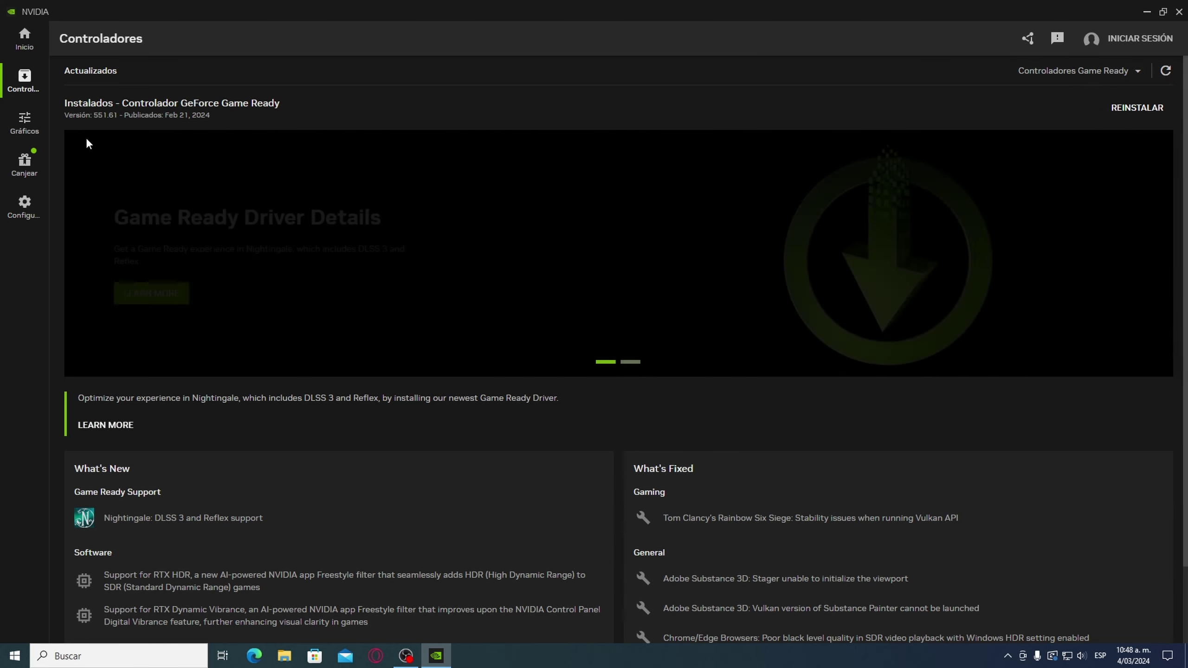
left_click(24, 123)
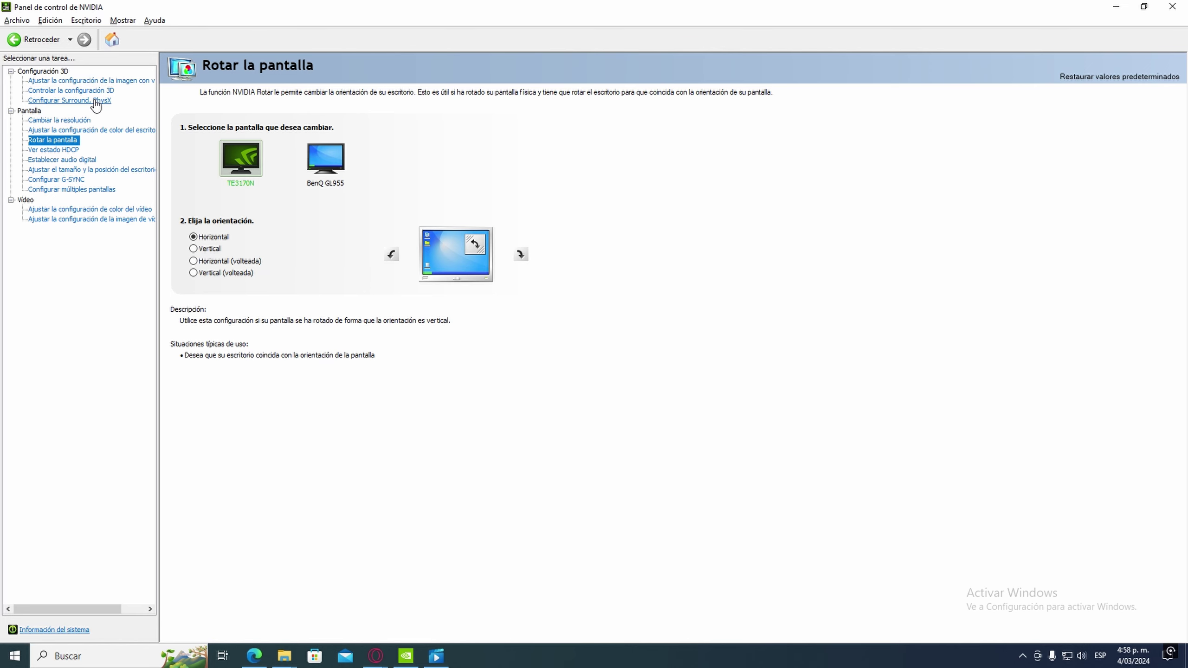
Switch to the NVIDIA Control Panel and look through its 3D, Surround/PhysX, desktop color, rotation, digital audio, G-SYNC and multiple-display pages.
left_click(103, 81)
left_click(101, 90)
left_click(96, 100)
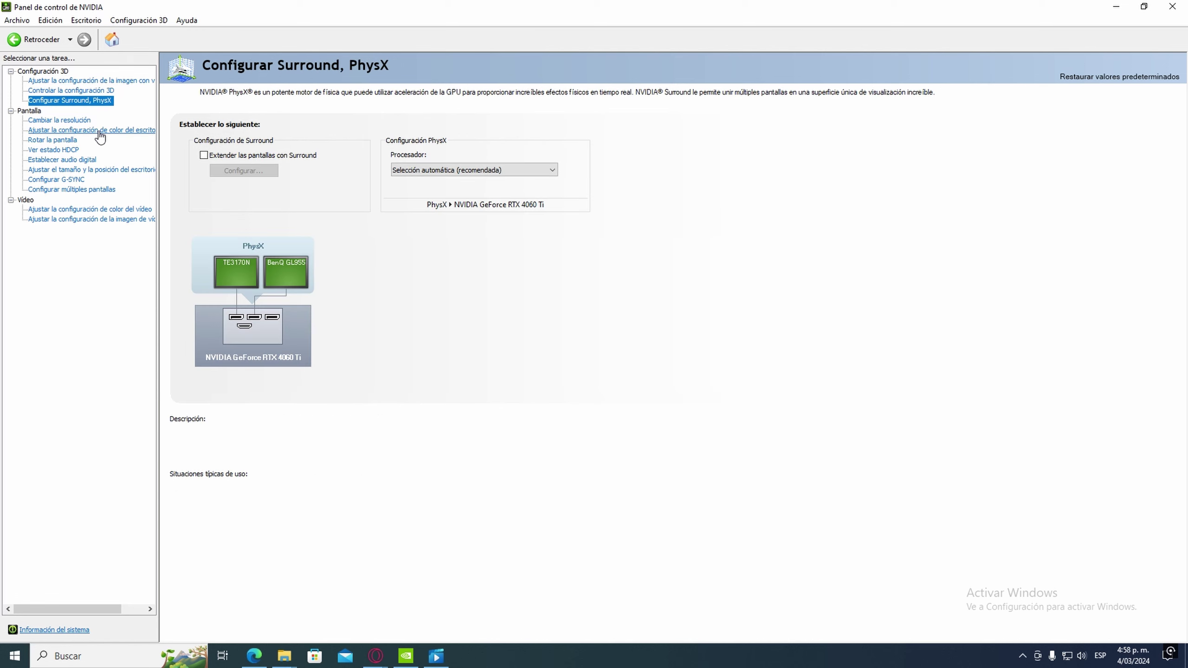
left_click(99, 132)
left_click(61, 140)
left_click(80, 160)
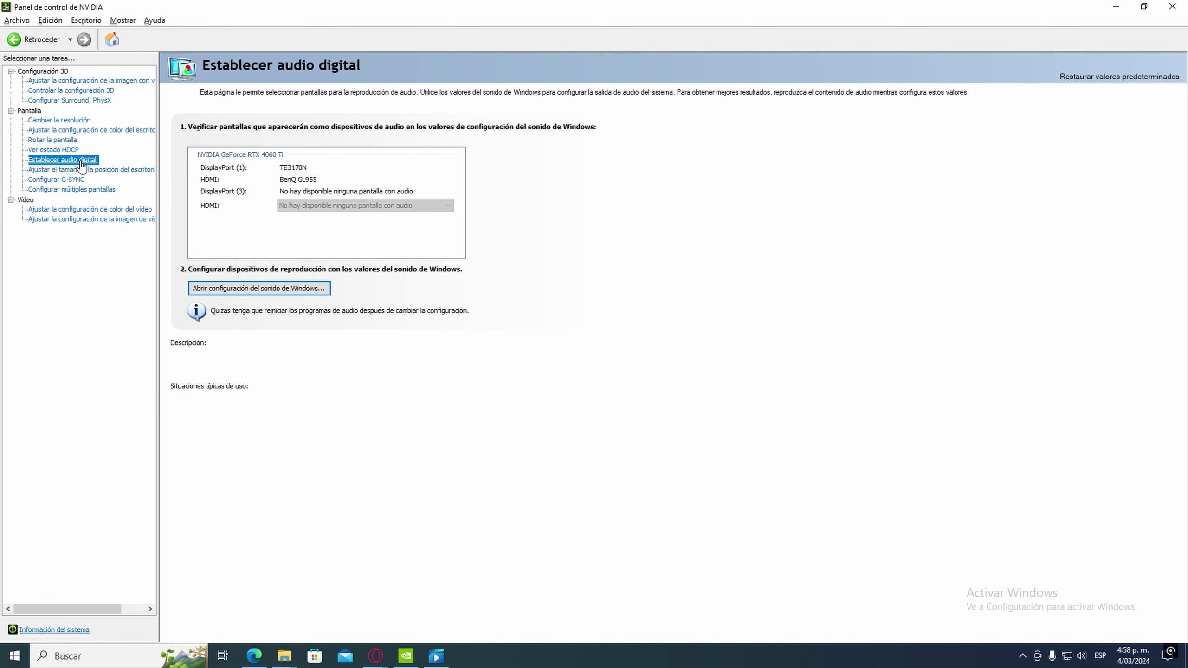
left_click(80, 170)
left_click(80, 180)
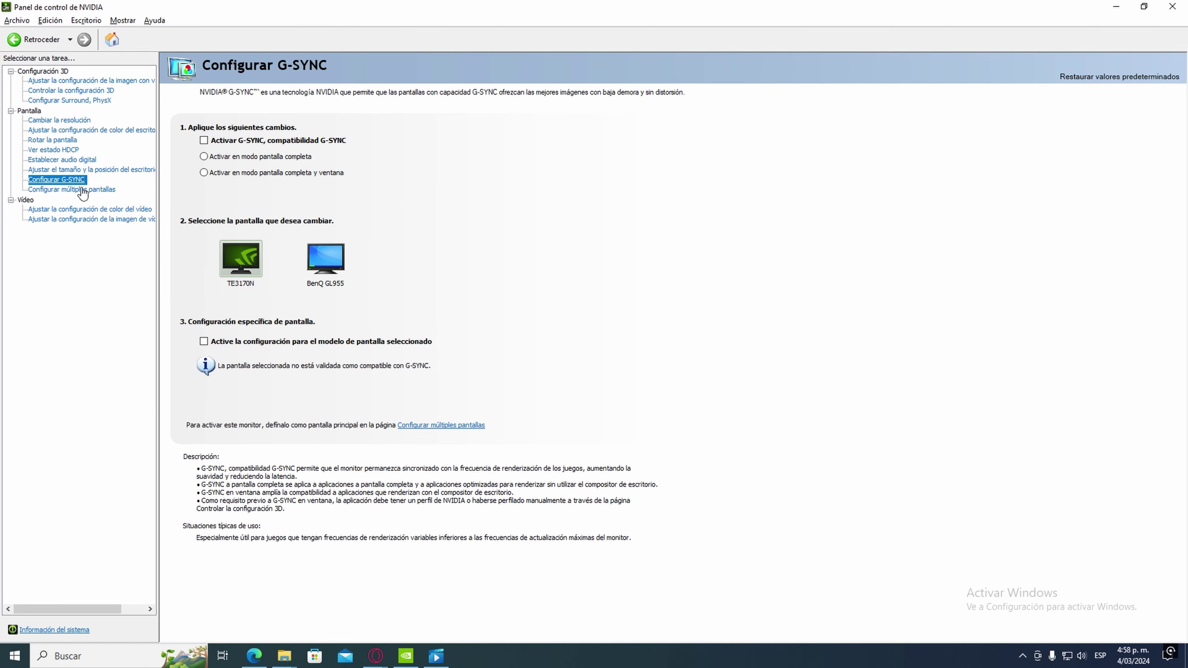
left_click(82, 189)
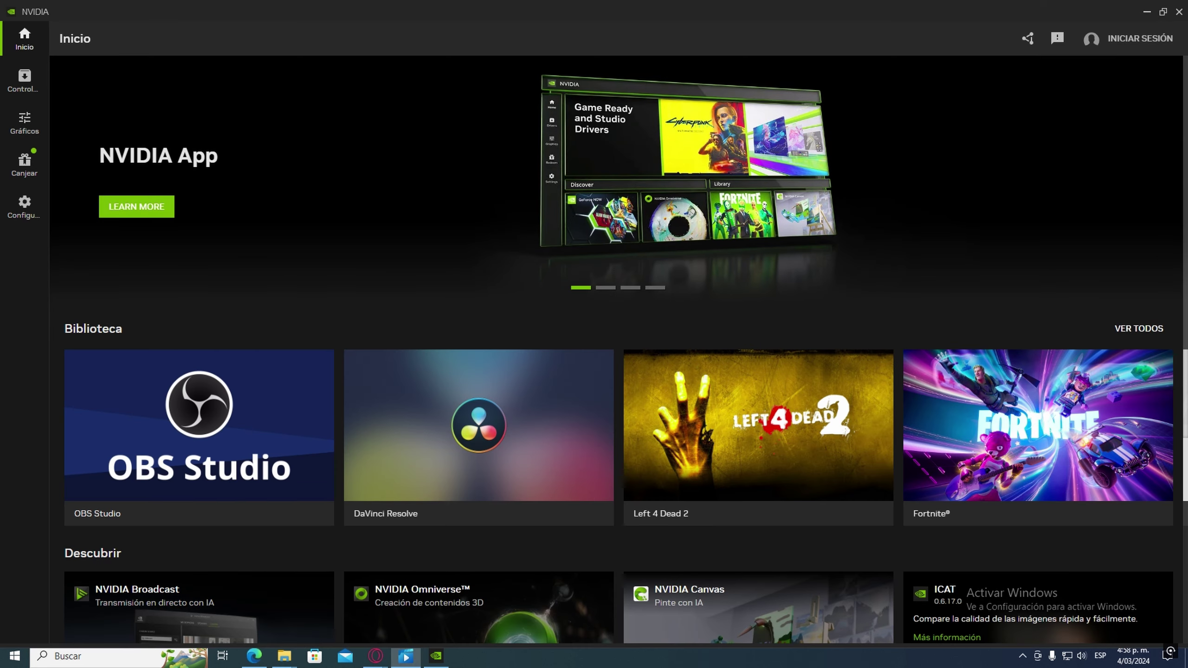
Return to the NVIDIA app and review the global graphics settings alongside the per-program graphics settings.
left_click(40, 80)
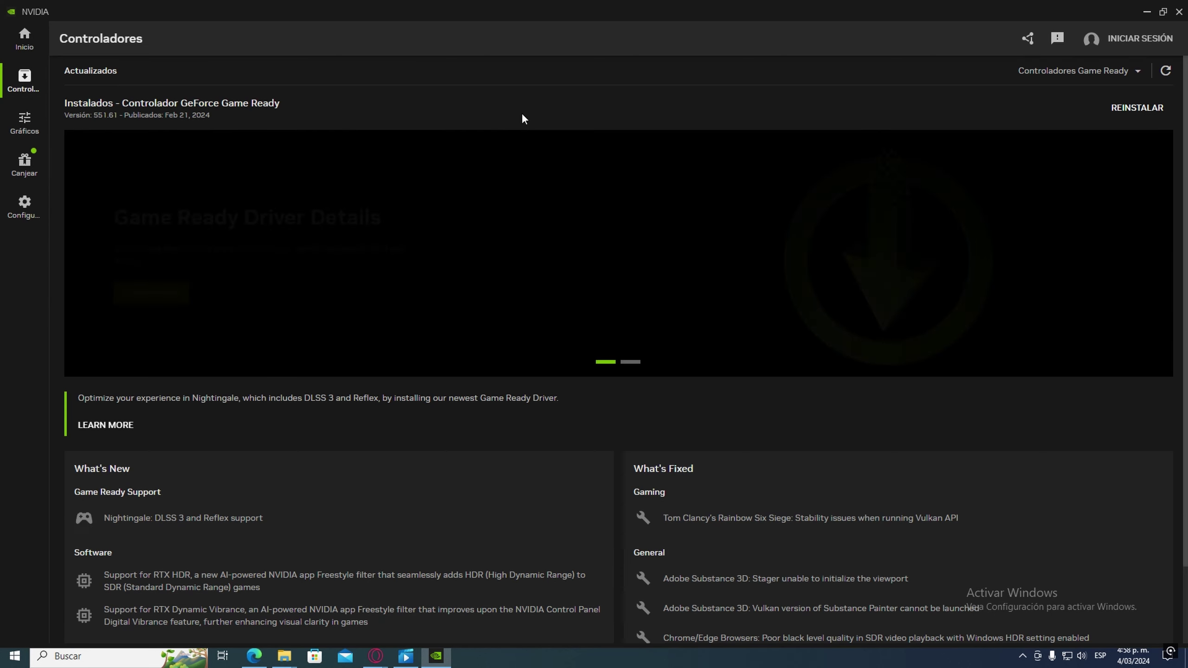
left_click(21, 129)
left_click(299, 75)
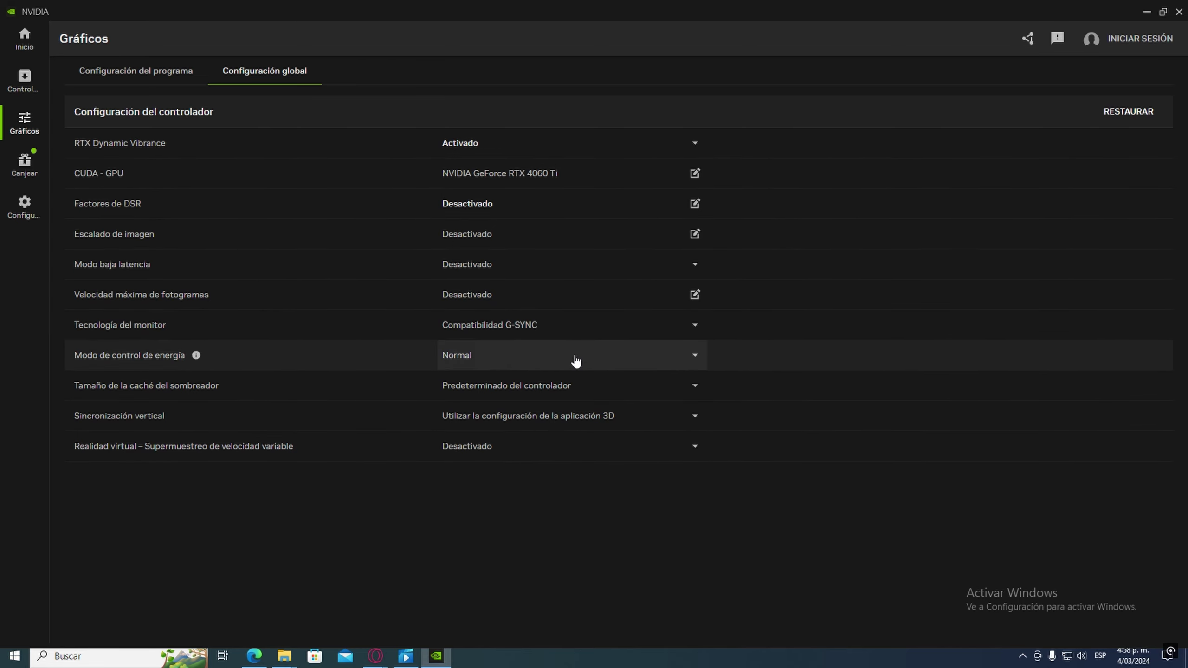
left_click(150, 75)
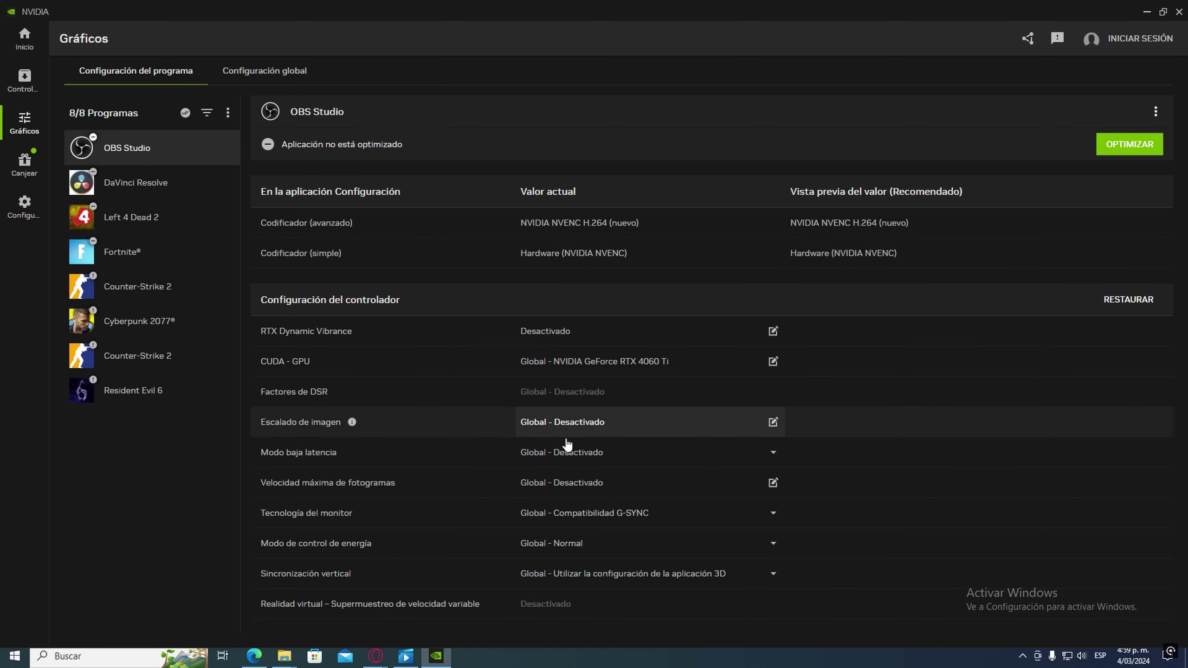
Examine Left 4 Dead 2's current and recommended in-game settings together with its driver settings.
left_click(183, 220)
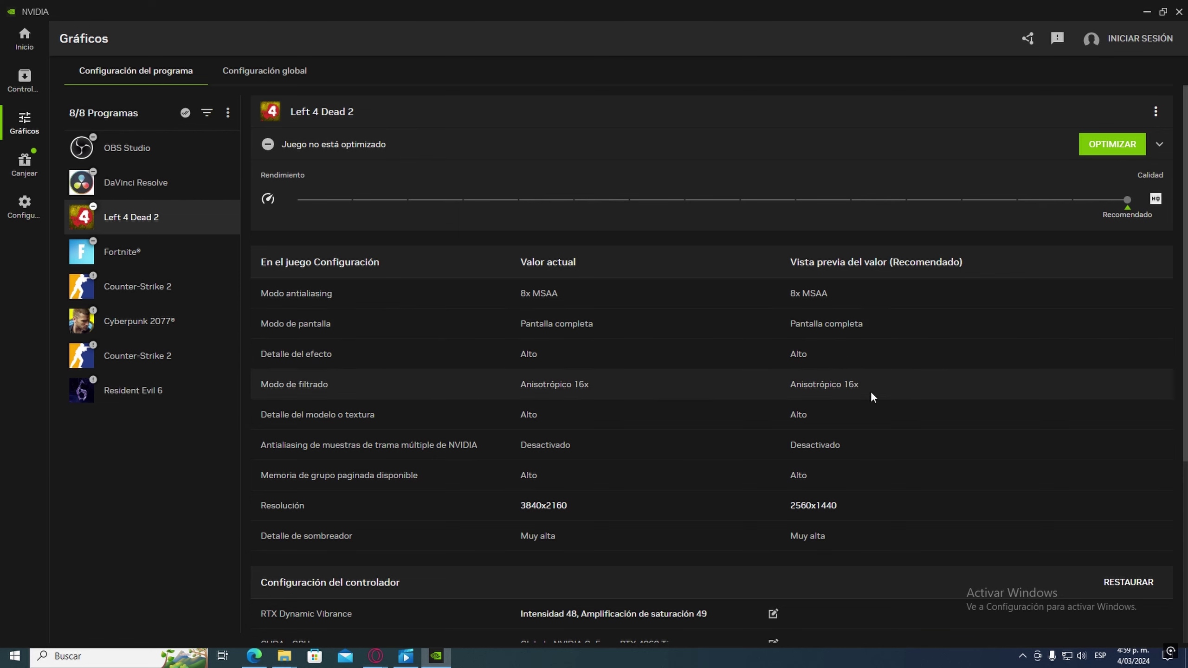
scroll(870, 397, "down", 4)
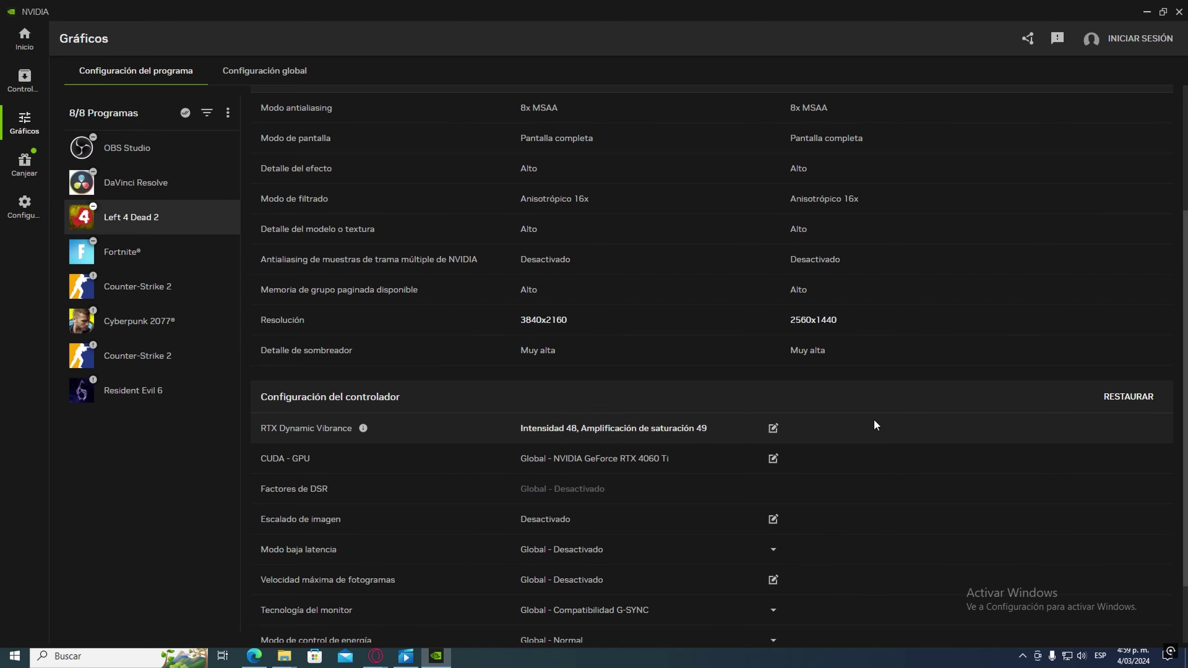
scroll(865, 412, "up", 3)
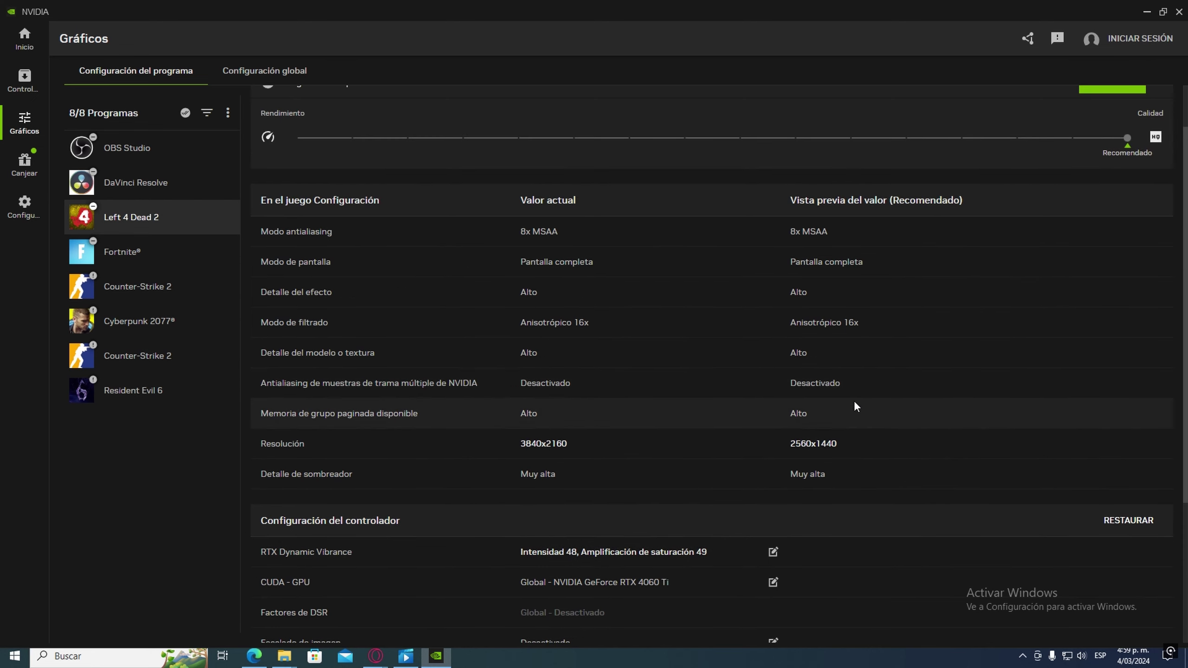
scroll(819, 398, "down", 3)
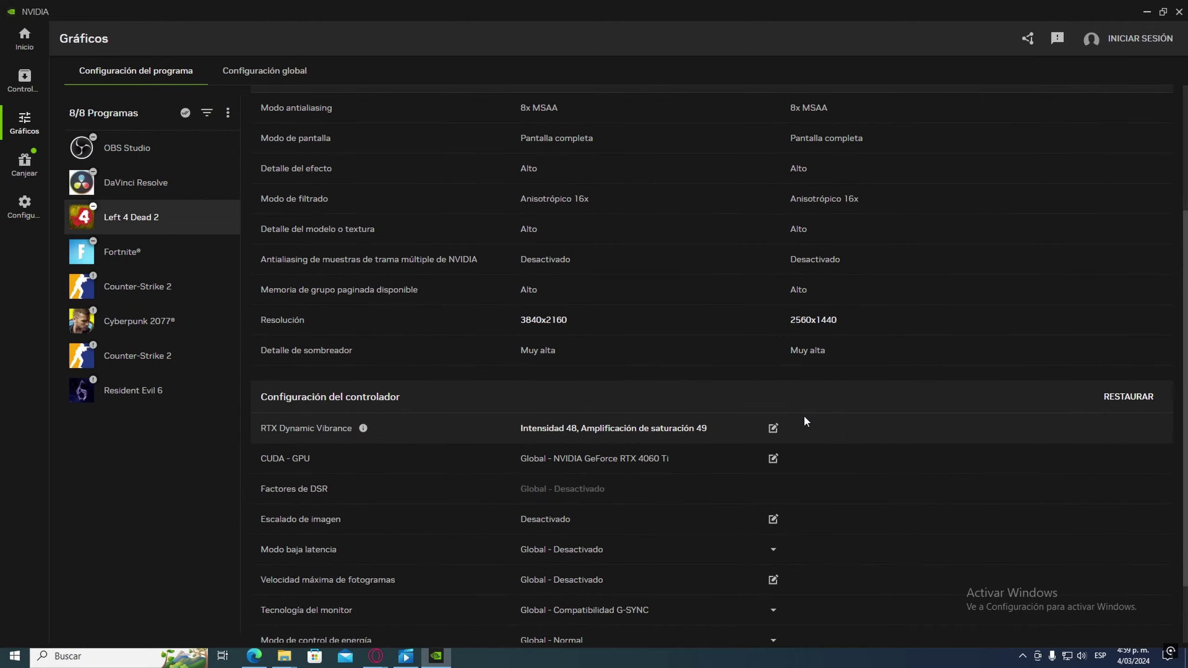
scroll(768, 421, "down", 2)
scroll(594, 436, "up", 3)
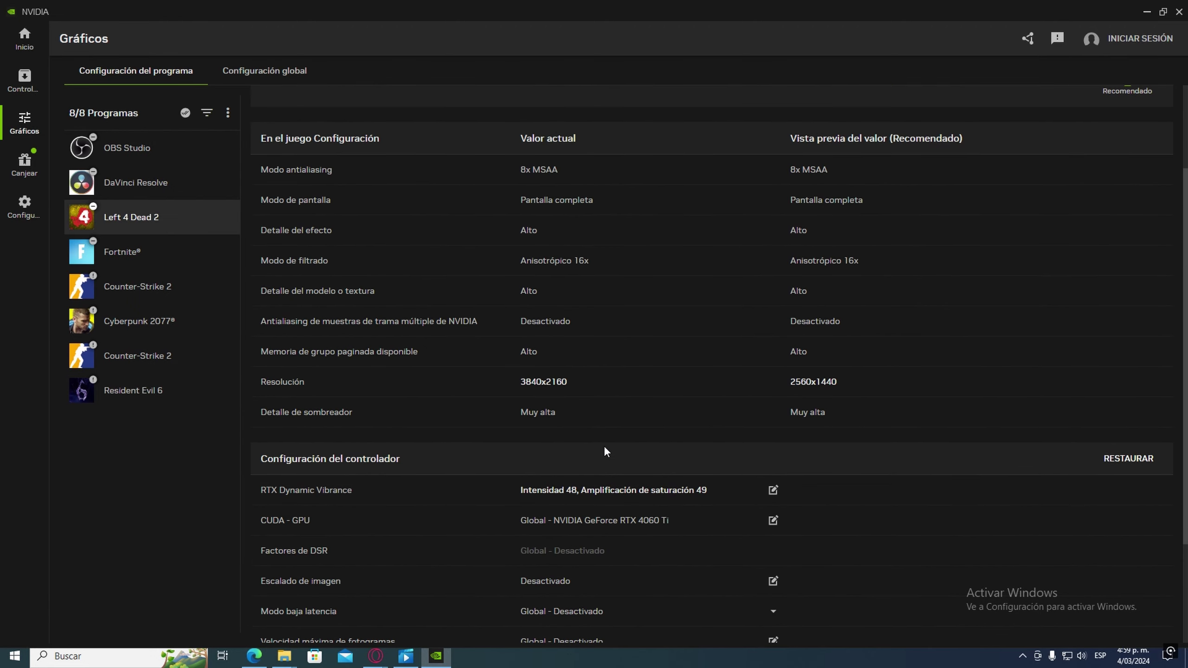
scroll(605, 450, "up", 2)
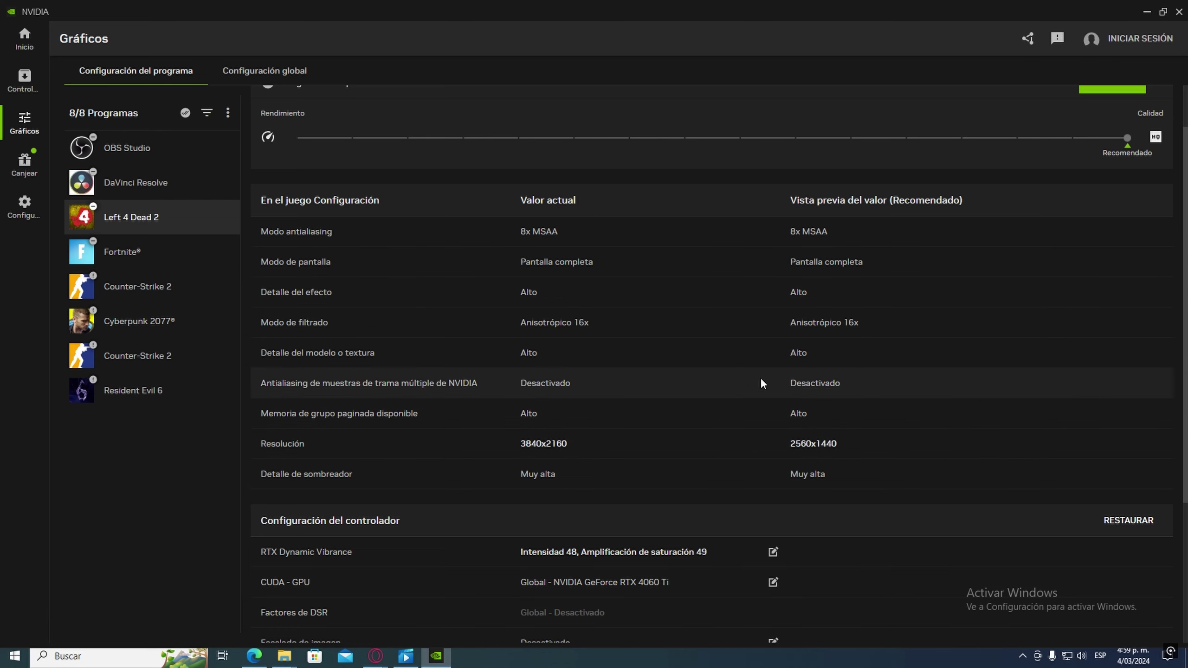
scroll(764, 411, "down", 5)
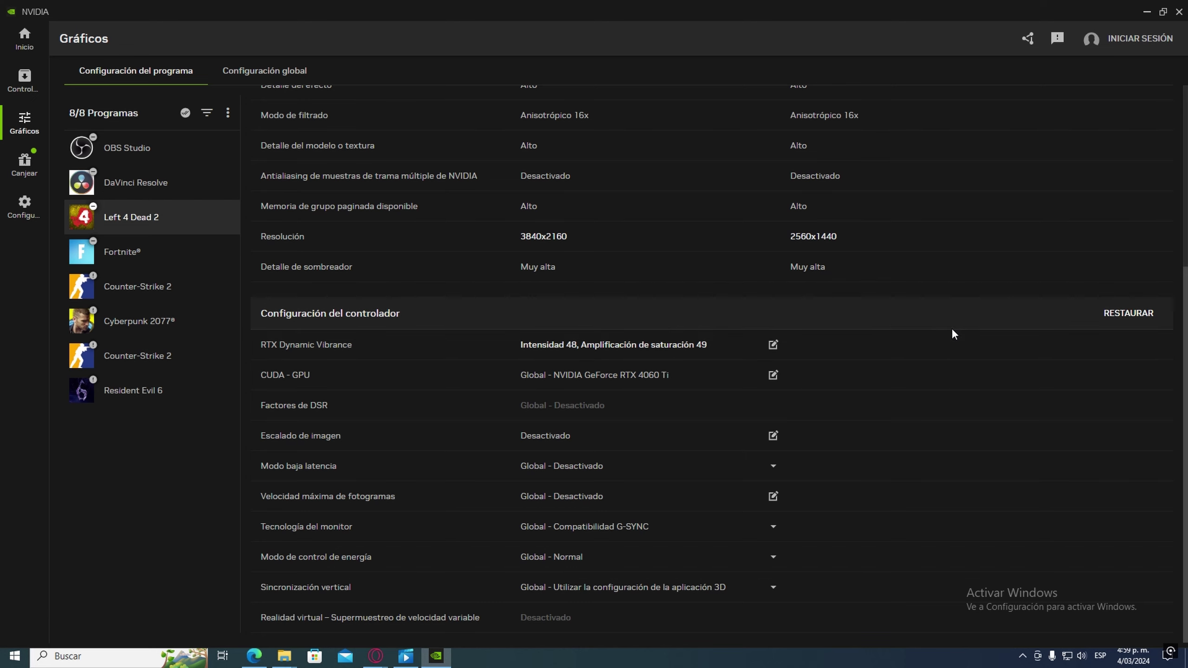
Visit the Canjear page and review the system details and feature options in Configuración.
left_click(24, 164)
left_click(25, 206)
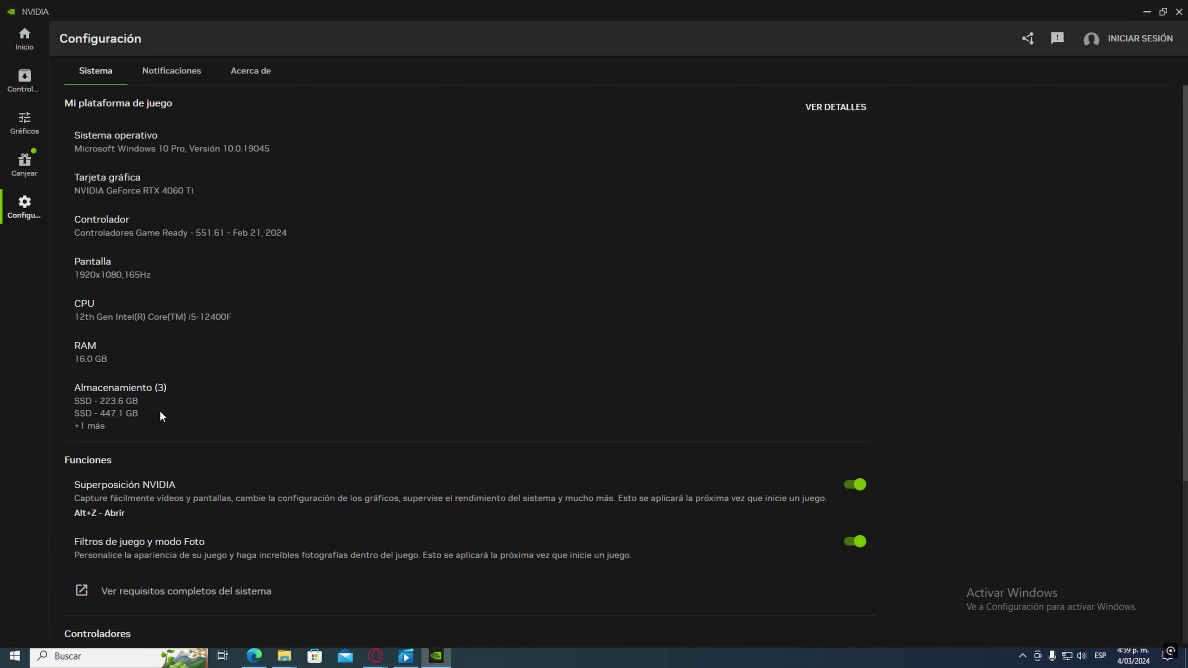
scroll(161, 416, "down", 3)
Inspect the Escalado de imagen and RTX Dynamic Vibrance options for Left 4 Dead 2, cancelling each dialog.
scroll(346, 375, "down", 3)
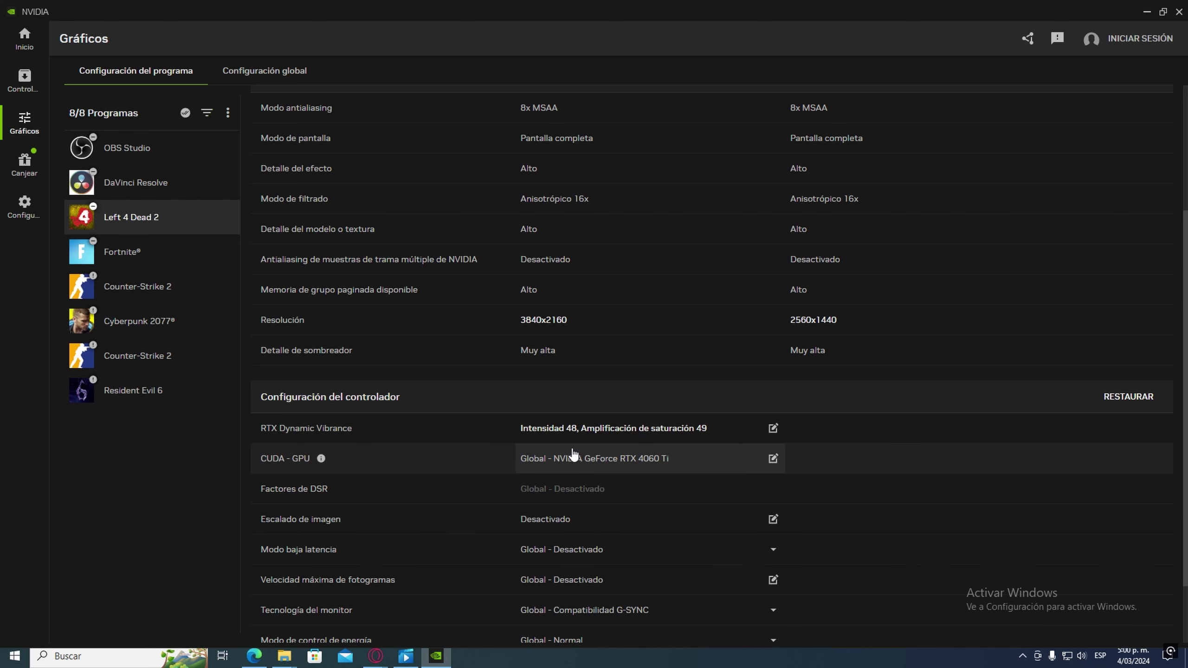
scroll(573, 456, "down", 2)
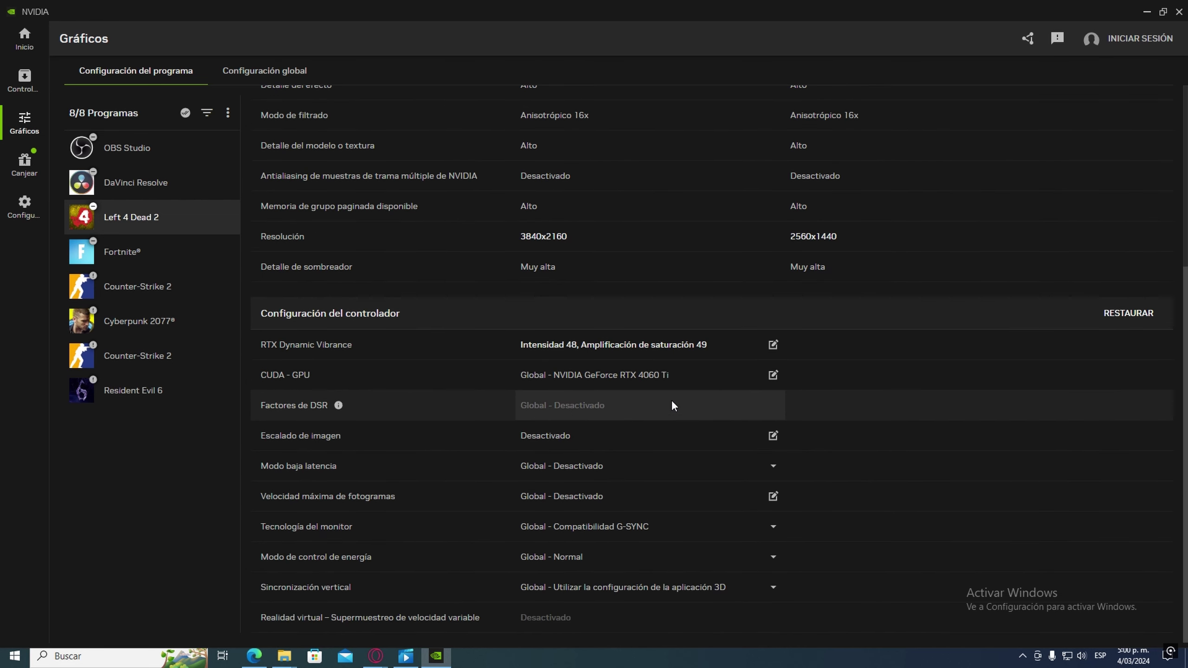
left_click(642, 439)
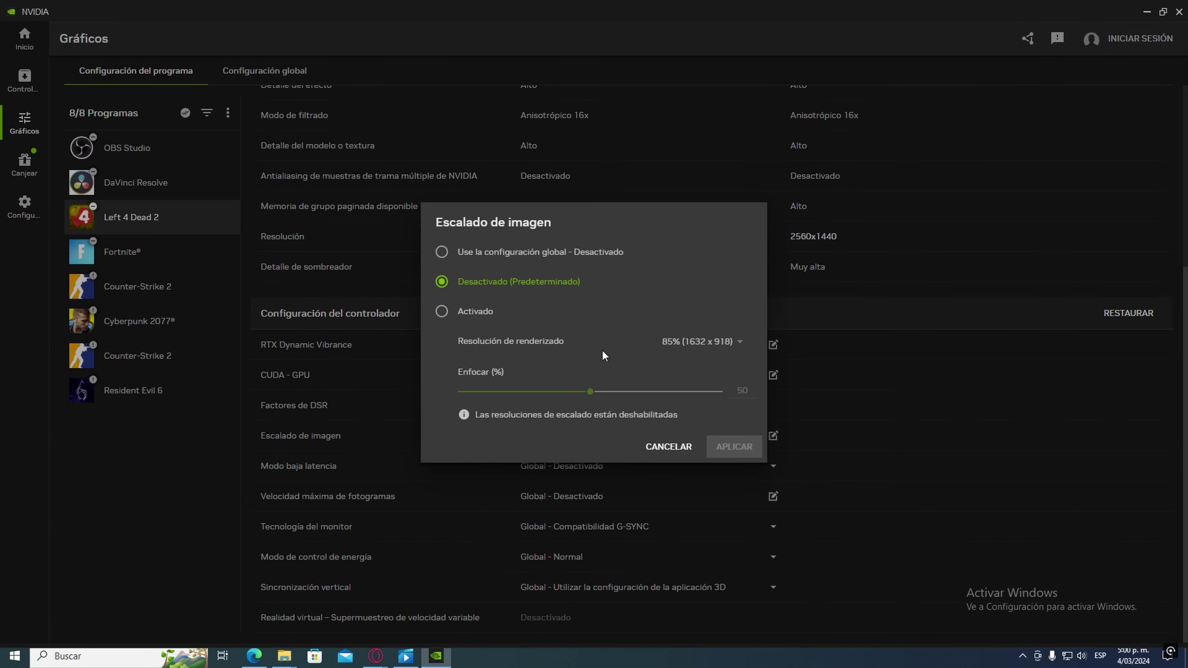
left_click(668, 447)
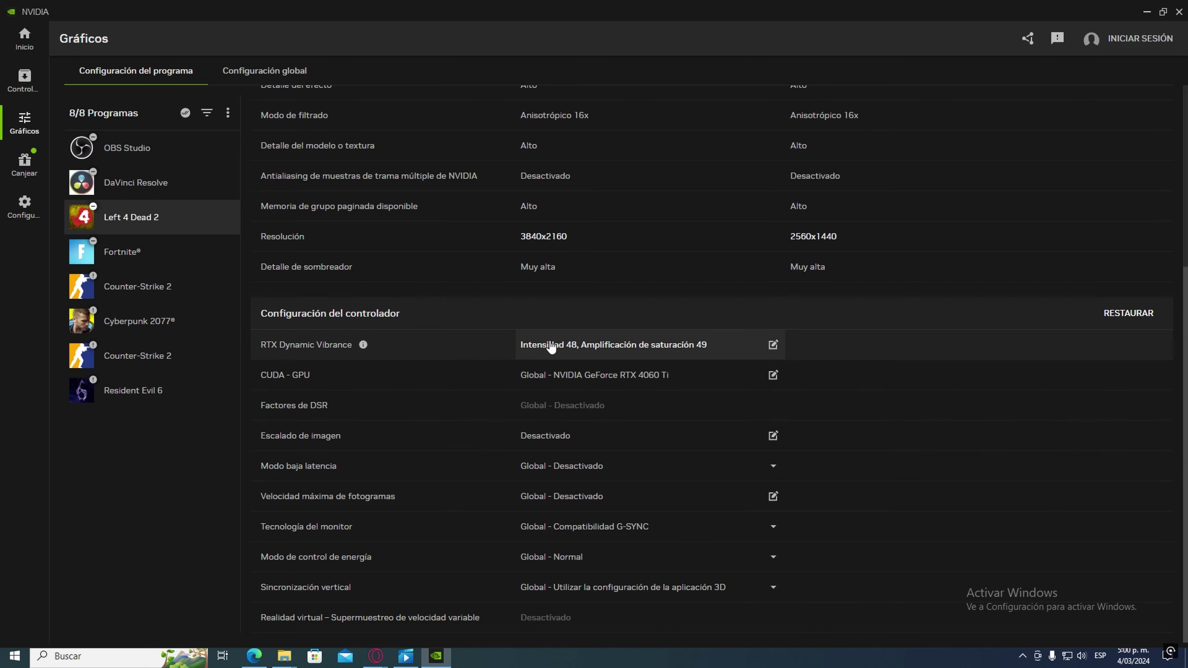
left_click(575, 347)
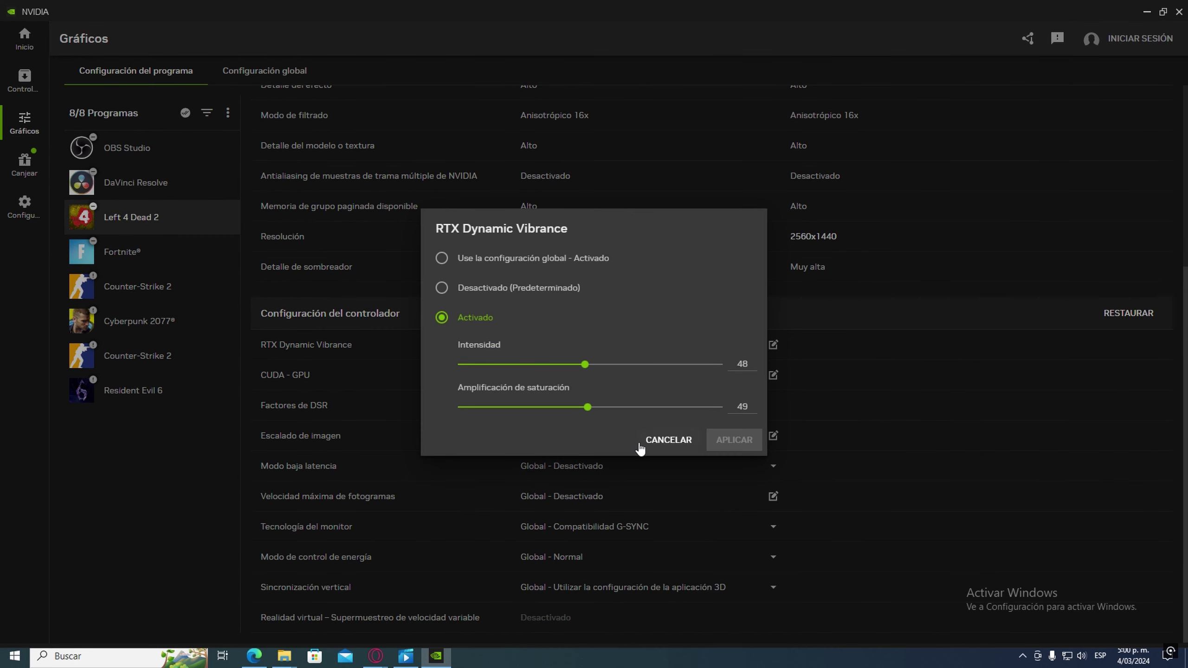
left_click(669, 441)
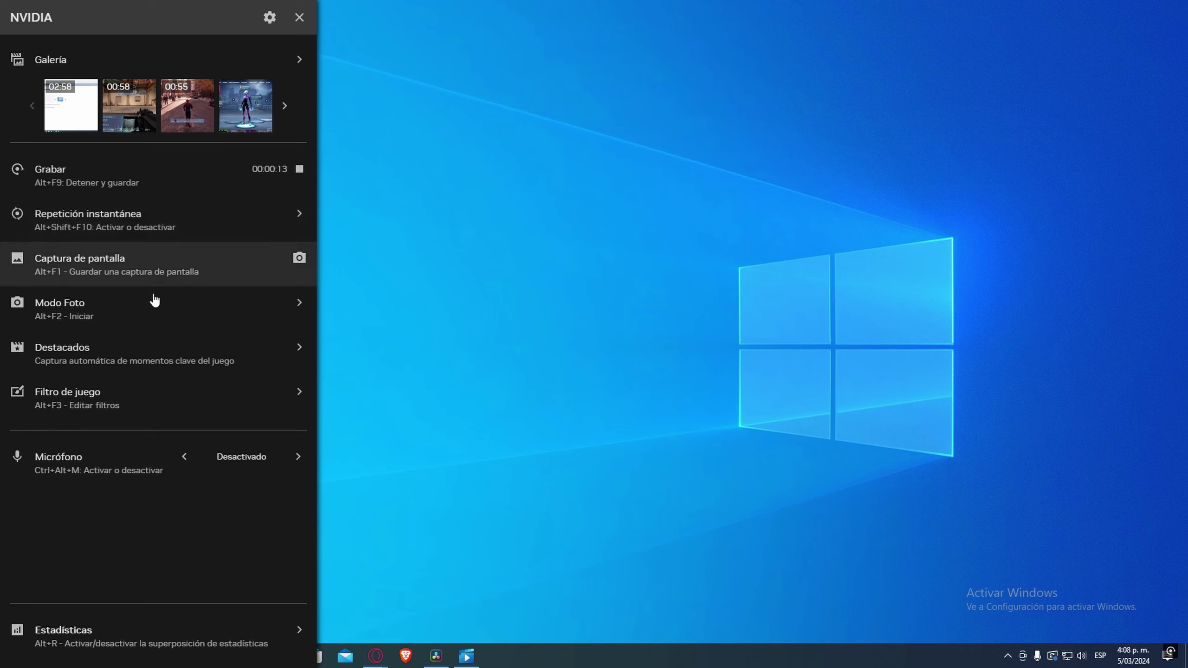
In the NVIDIA overlay, open the game filter and show the full list of metrics under Estadísticas.
left_click(149, 402)
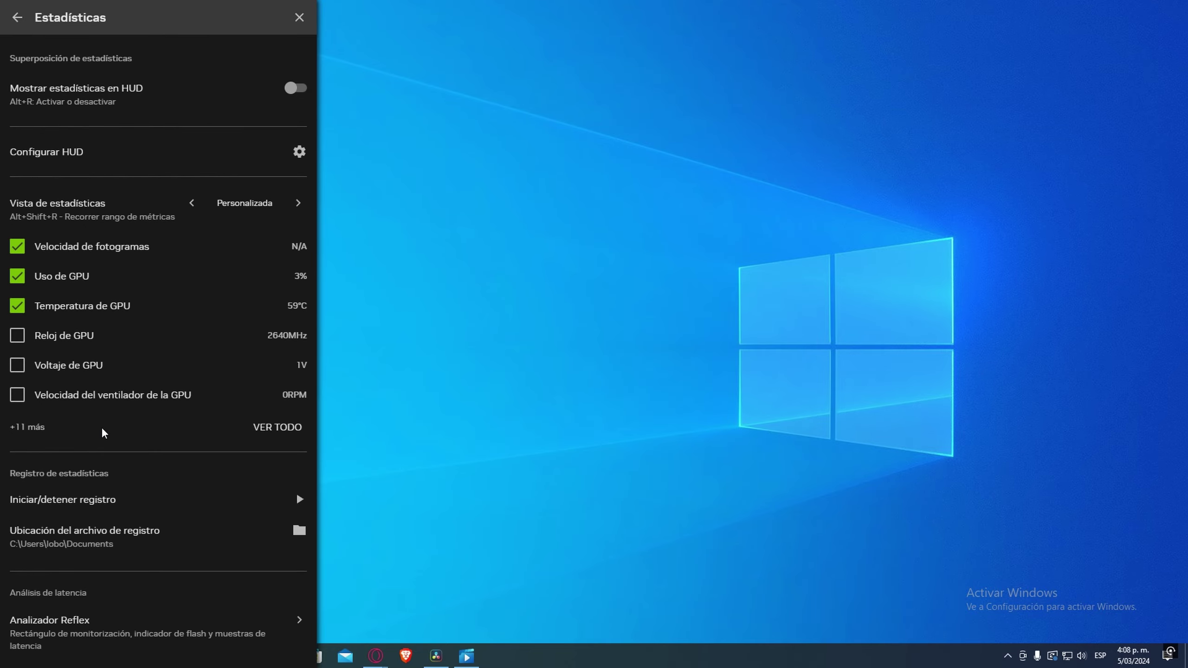
left_click(276, 428)
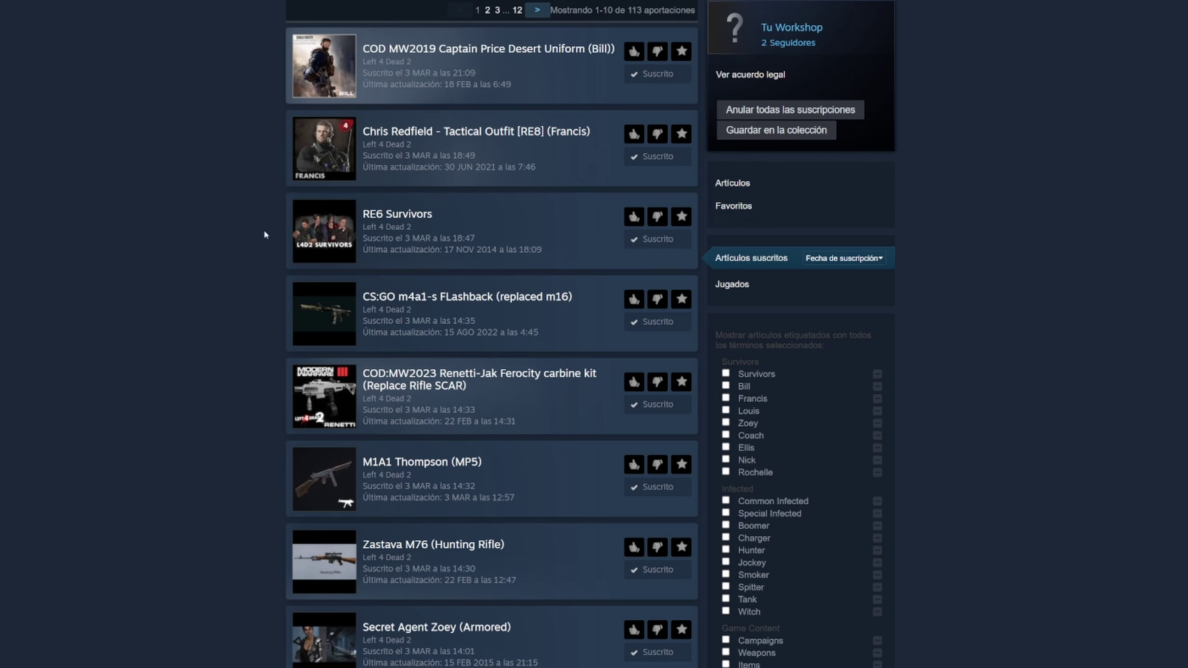
Switch to the Steam Workshop and browse the subscribed Left 4 Dead 2 items.
scroll(304, 141, "down", 2)
scroll(223, 192, "down", 4)
scroll(224, 196, "down", 15)
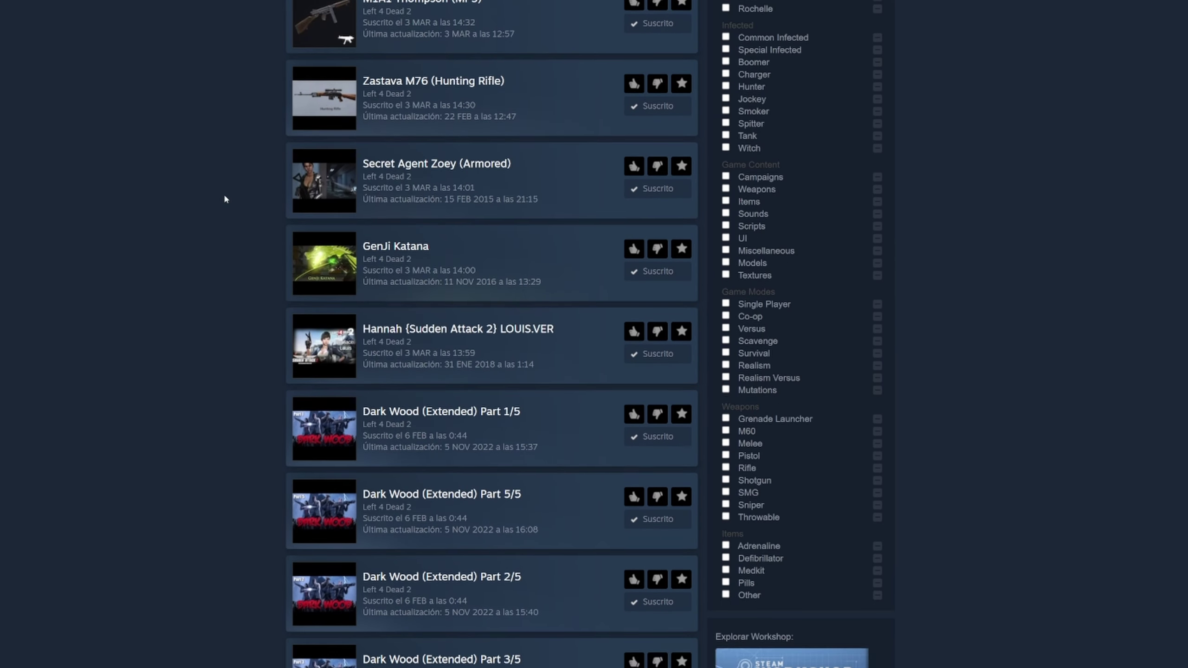